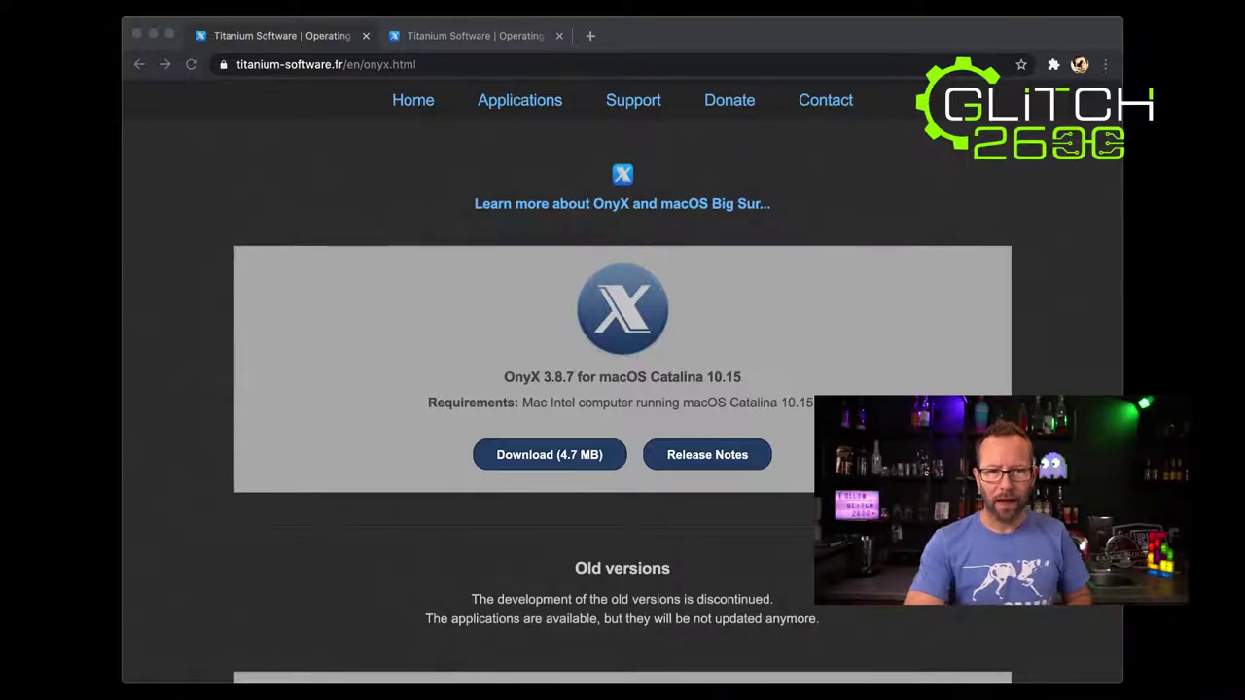
Examine the OnyX download page for the current release and the old versions matching each macOS release.
left_click(714, 44)
scroll(693, 299, "down", 2)
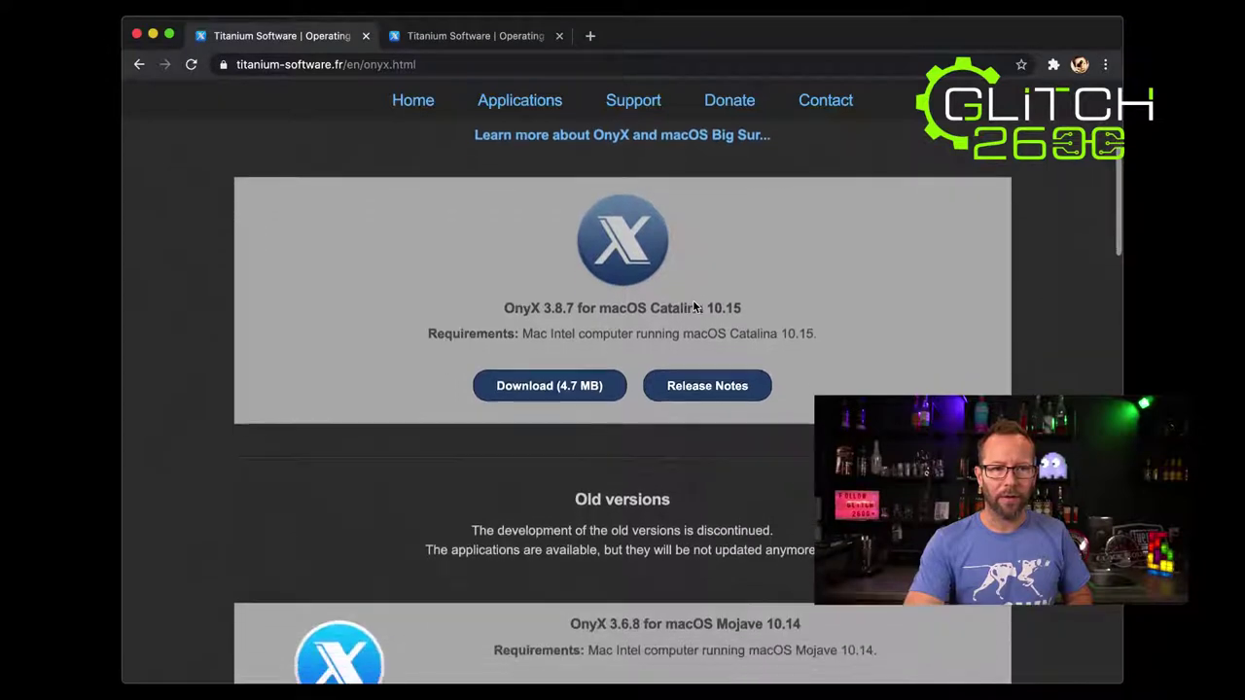
scroll(694, 305, "down", 5)
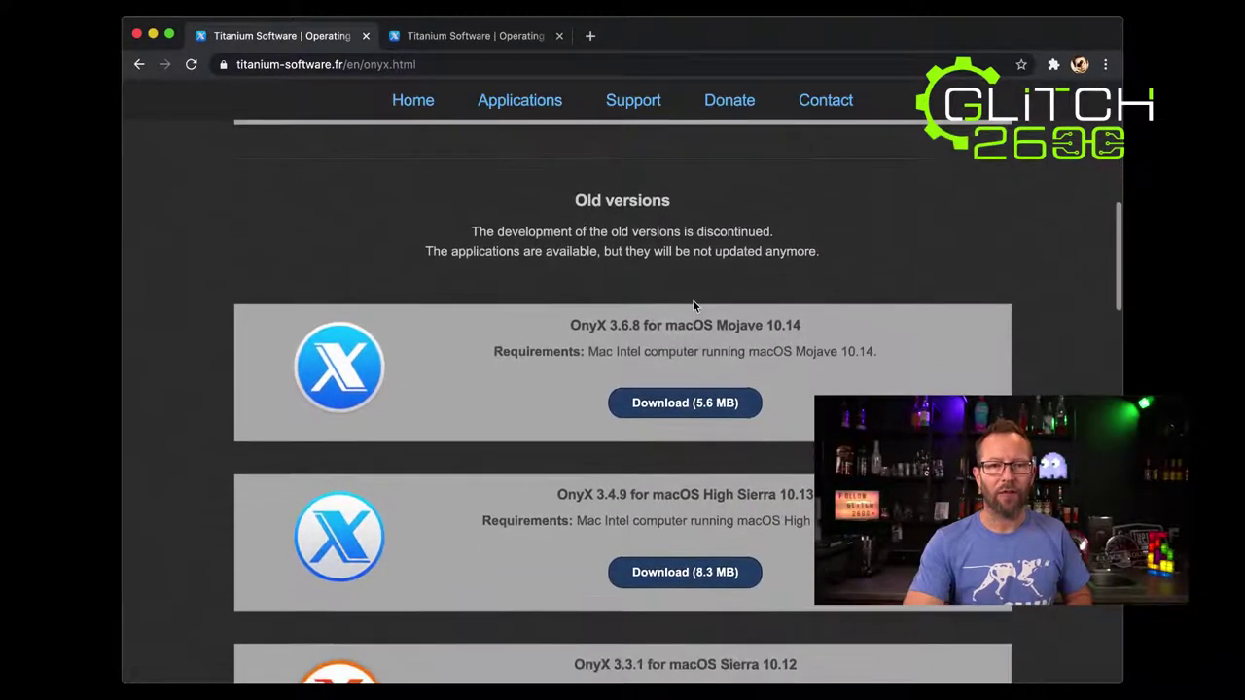
scroll(694, 305, "down", 1)
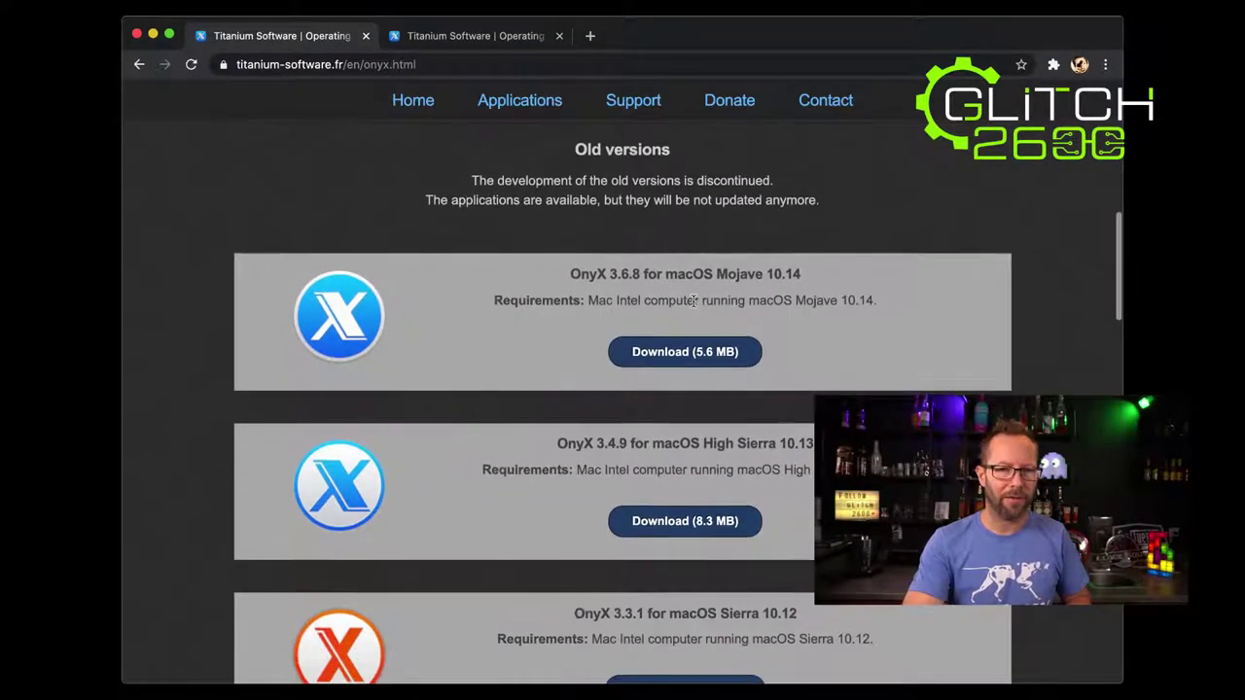
scroll(693, 301, "down", 1)
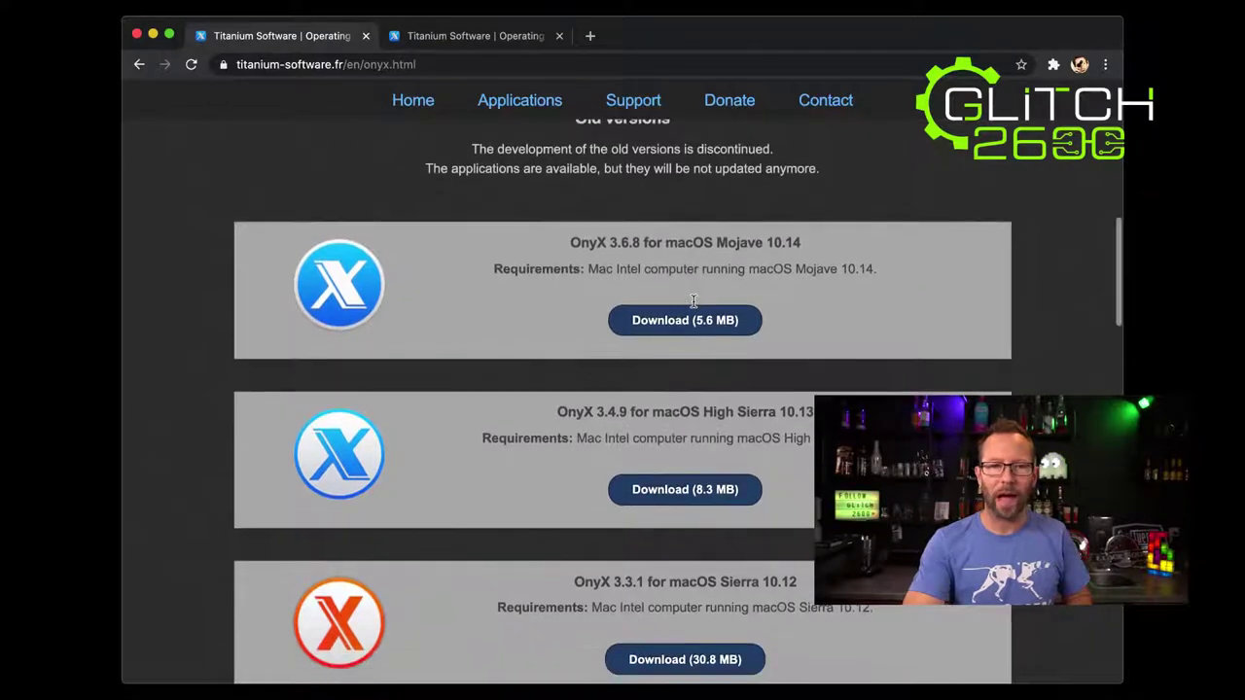
scroll(694, 307, "down", 3)
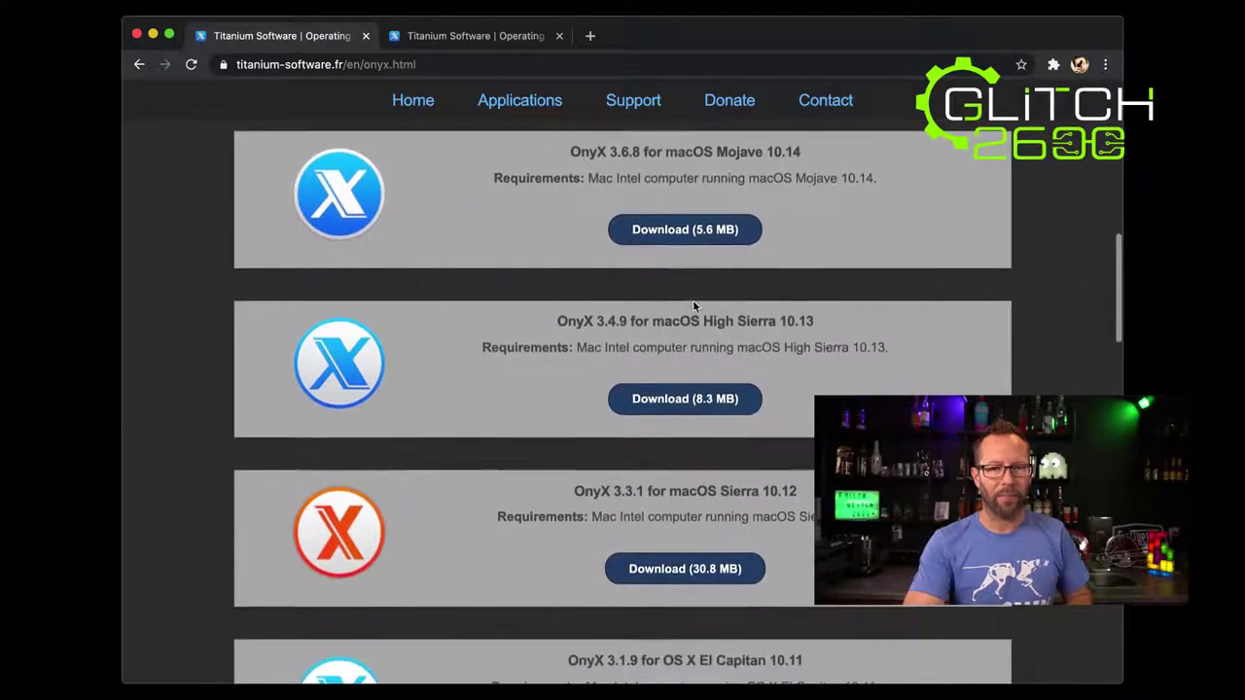
scroll(694, 307, "up", 9)
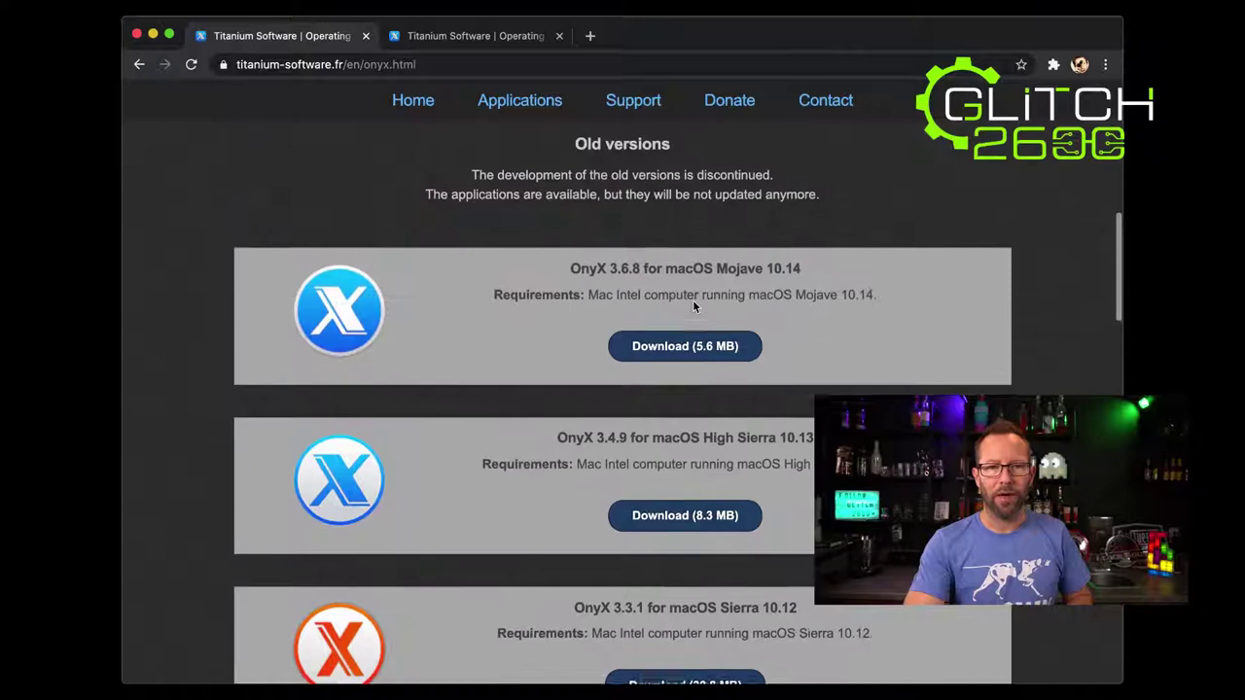
scroll(694, 307, "up", 4)
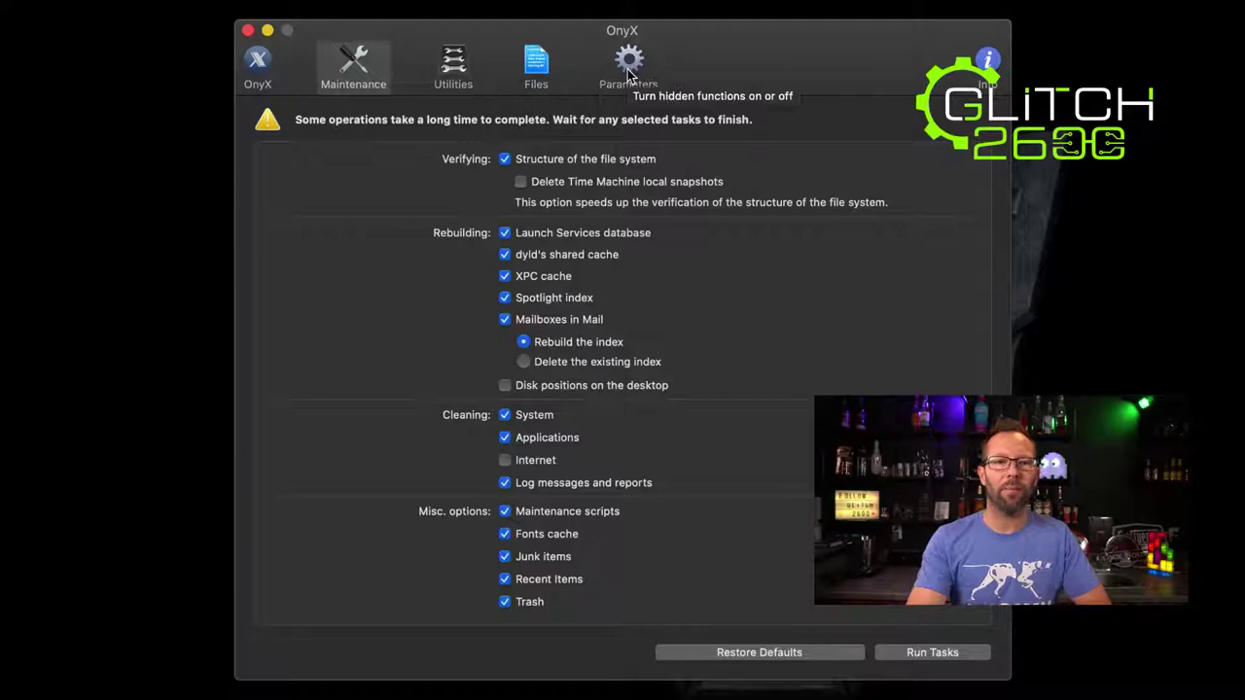
Switch to OnyX and review its utilities for applications, process accounting, manuals, Time Machine snapshots and file system verification.
left_click(445, 70)
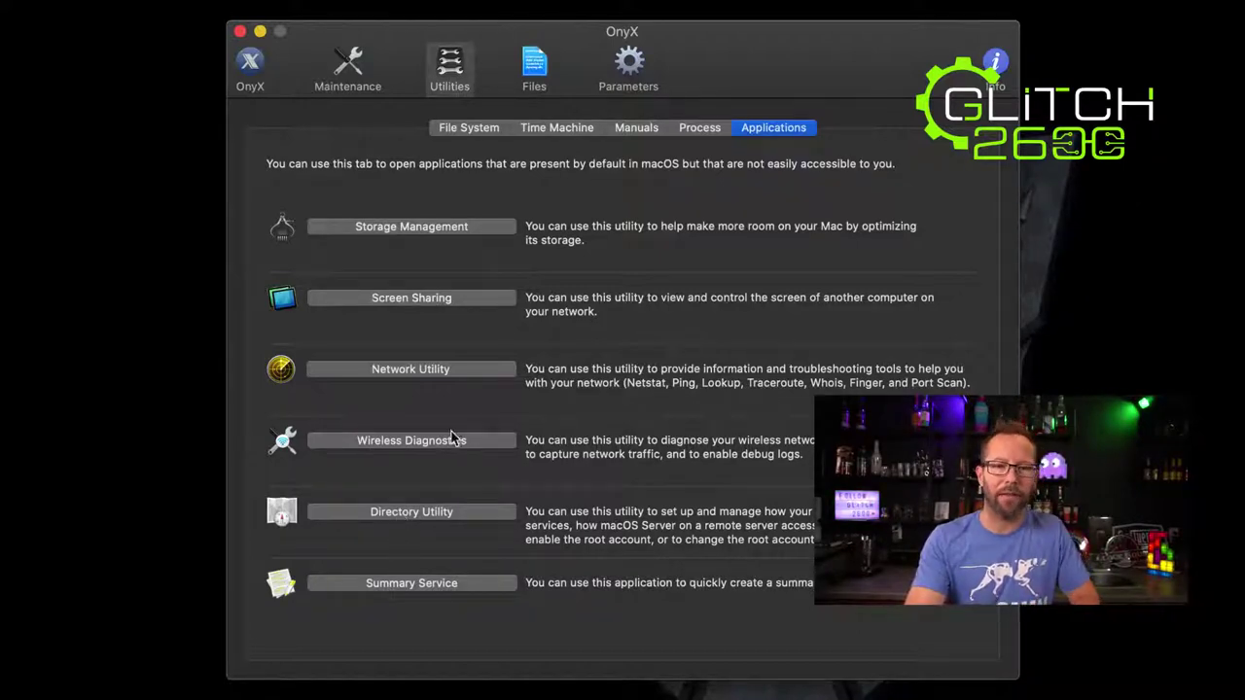
left_click(708, 132)
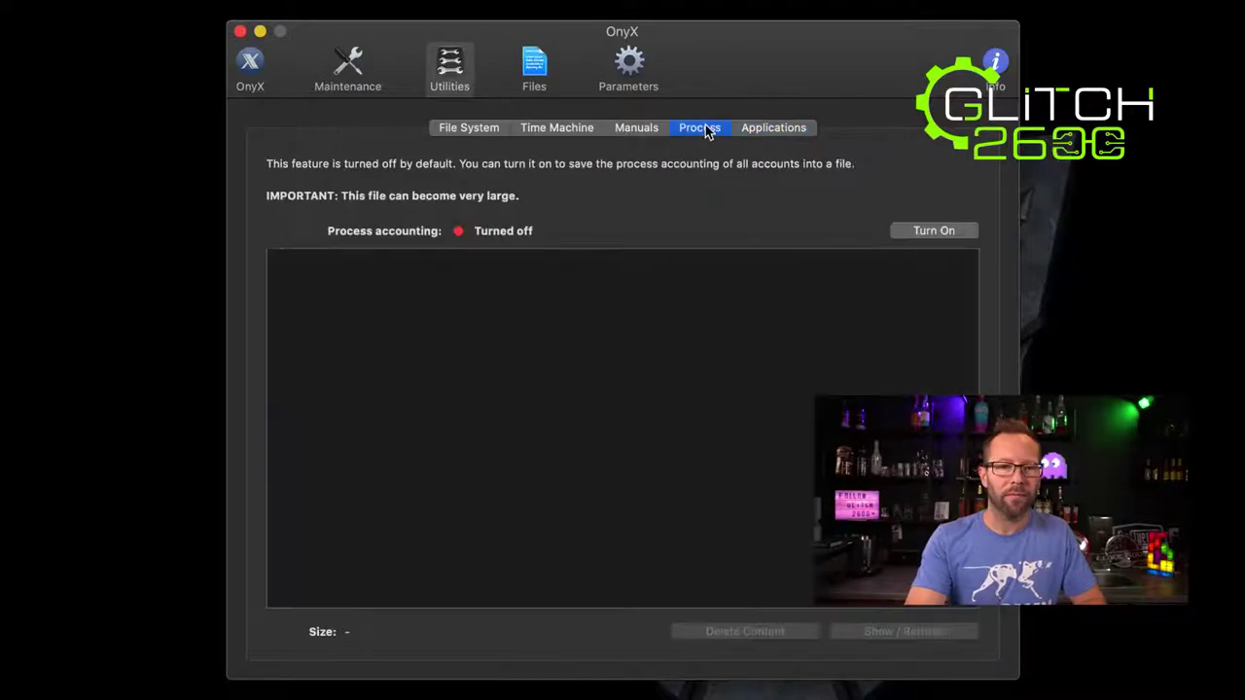
left_click(650, 136)
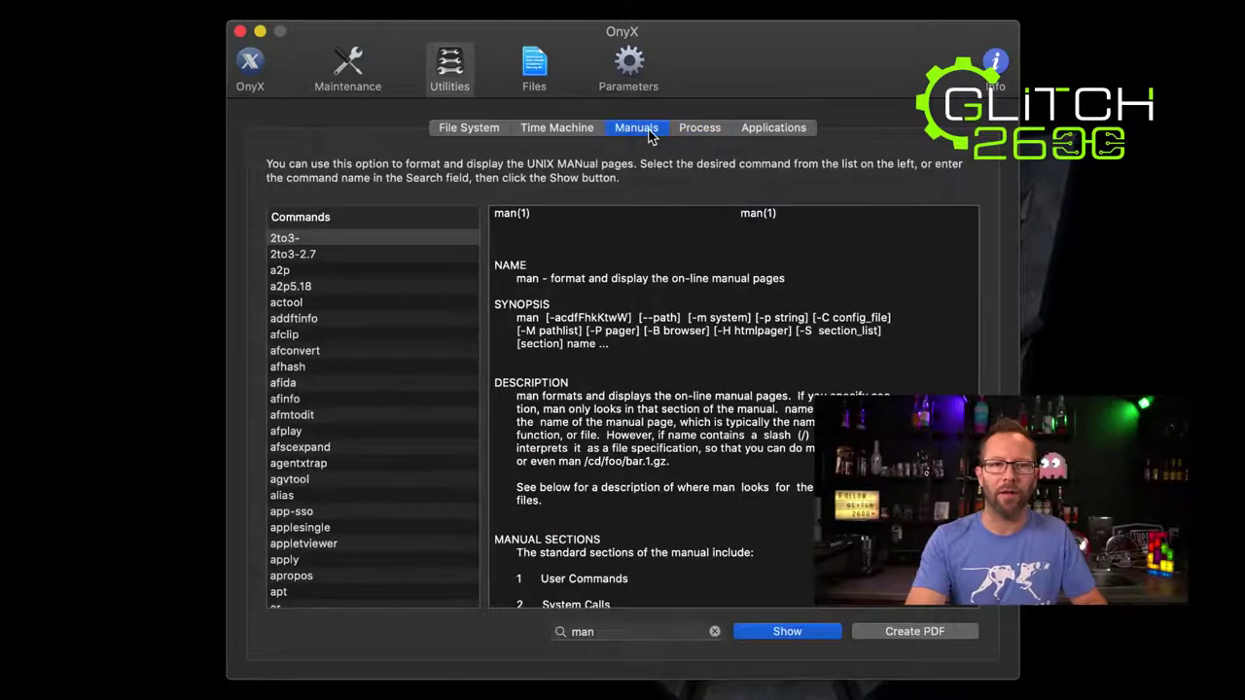
left_click(562, 133)
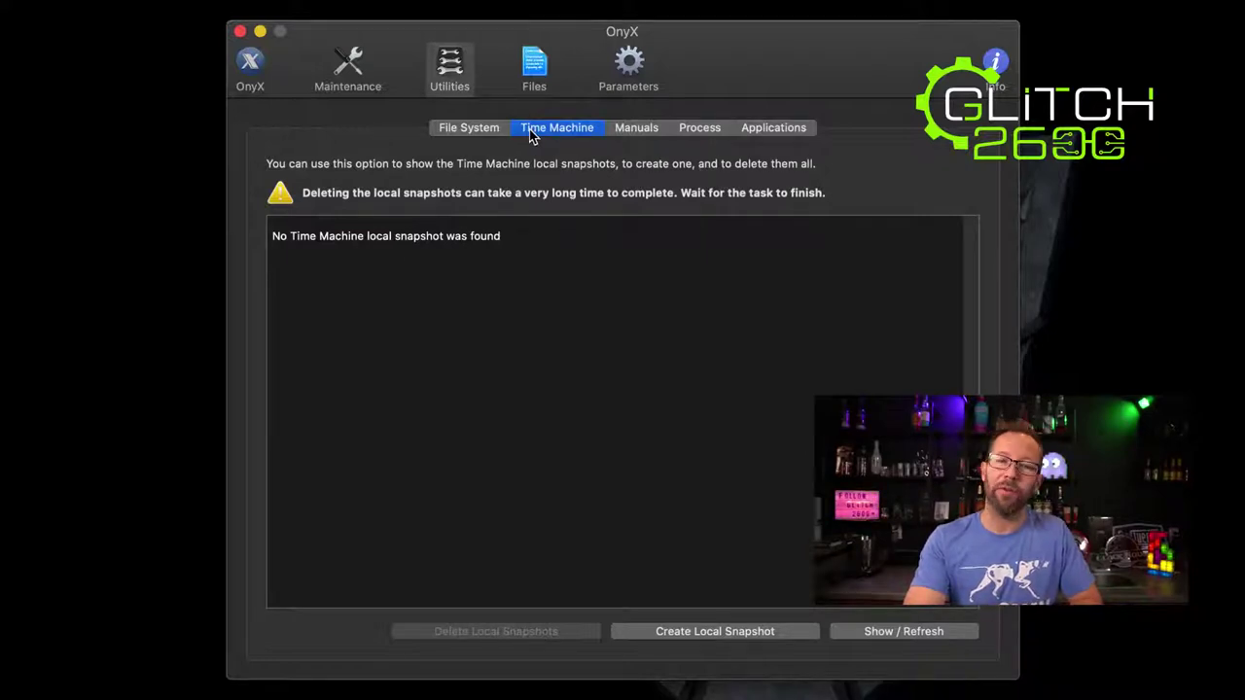
left_click(477, 131)
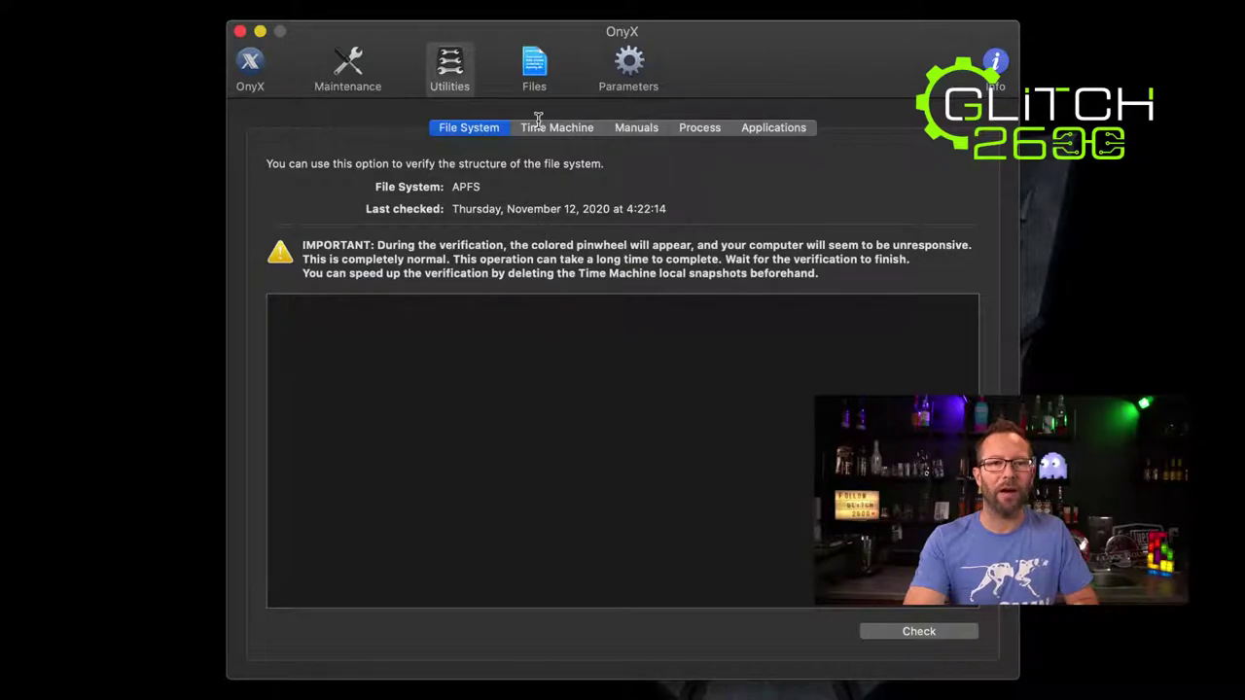
Review the file tools for AppleDouble, erasing, visibility, finding, checksums, packages and trash.
left_click(532, 68)
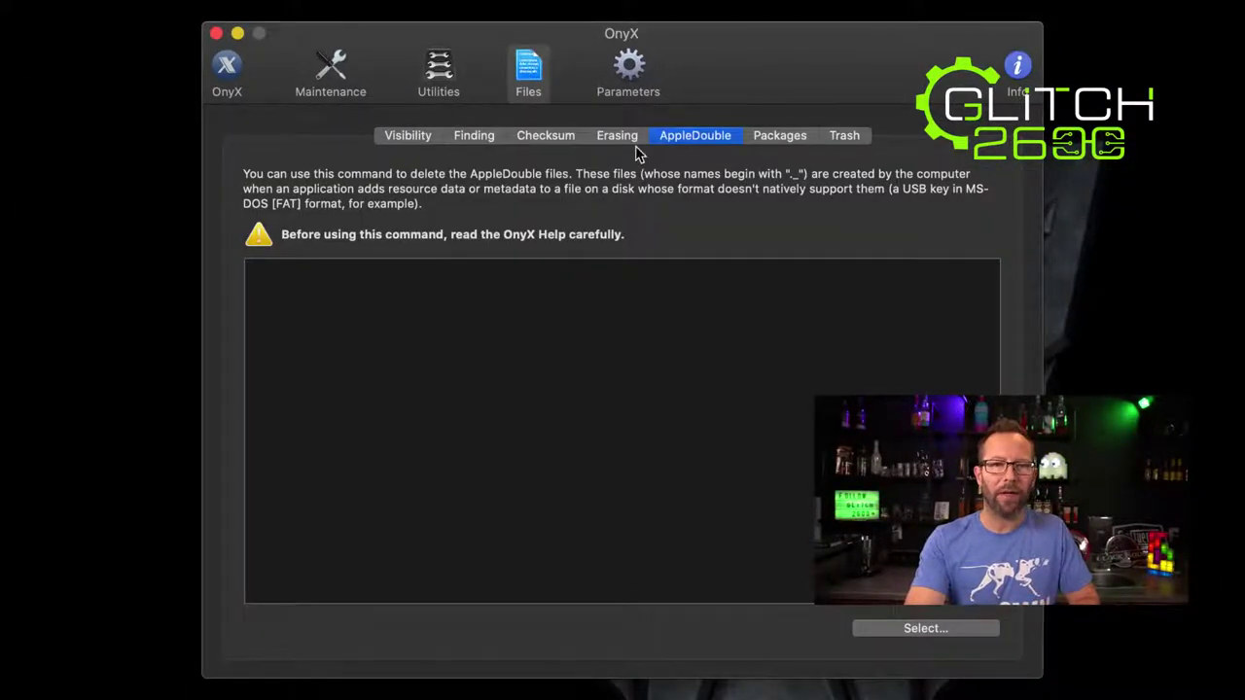
left_click(617, 139)
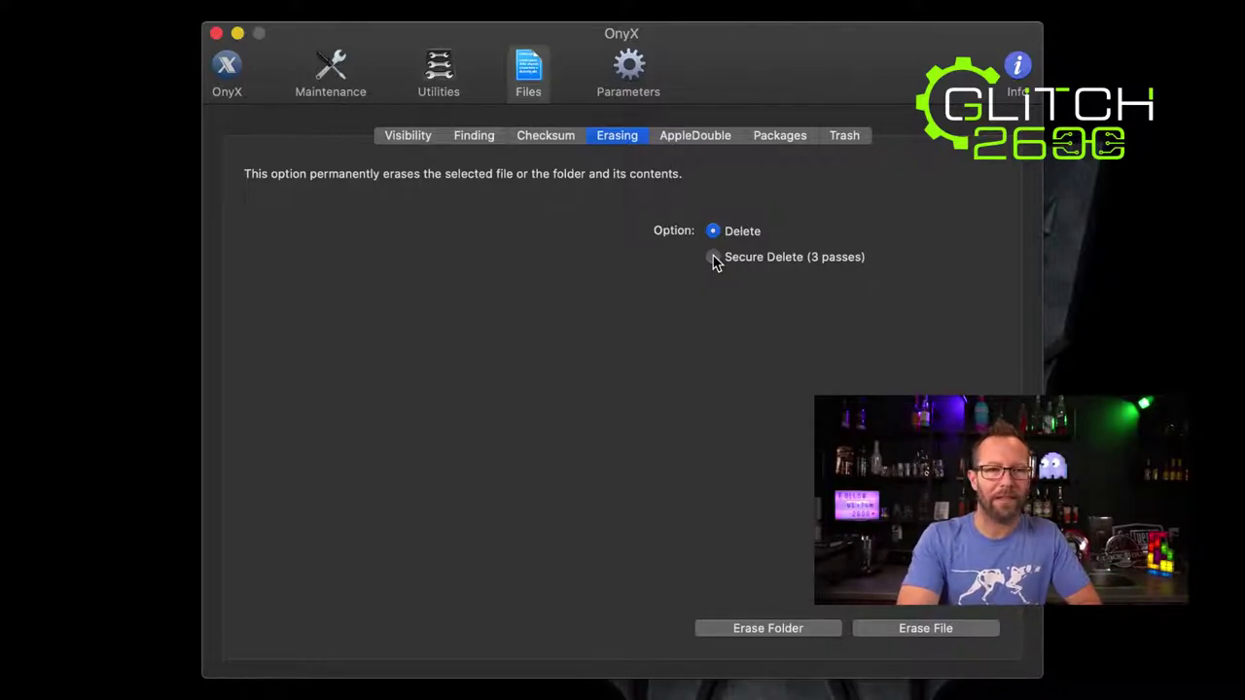
left_click(422, 142)
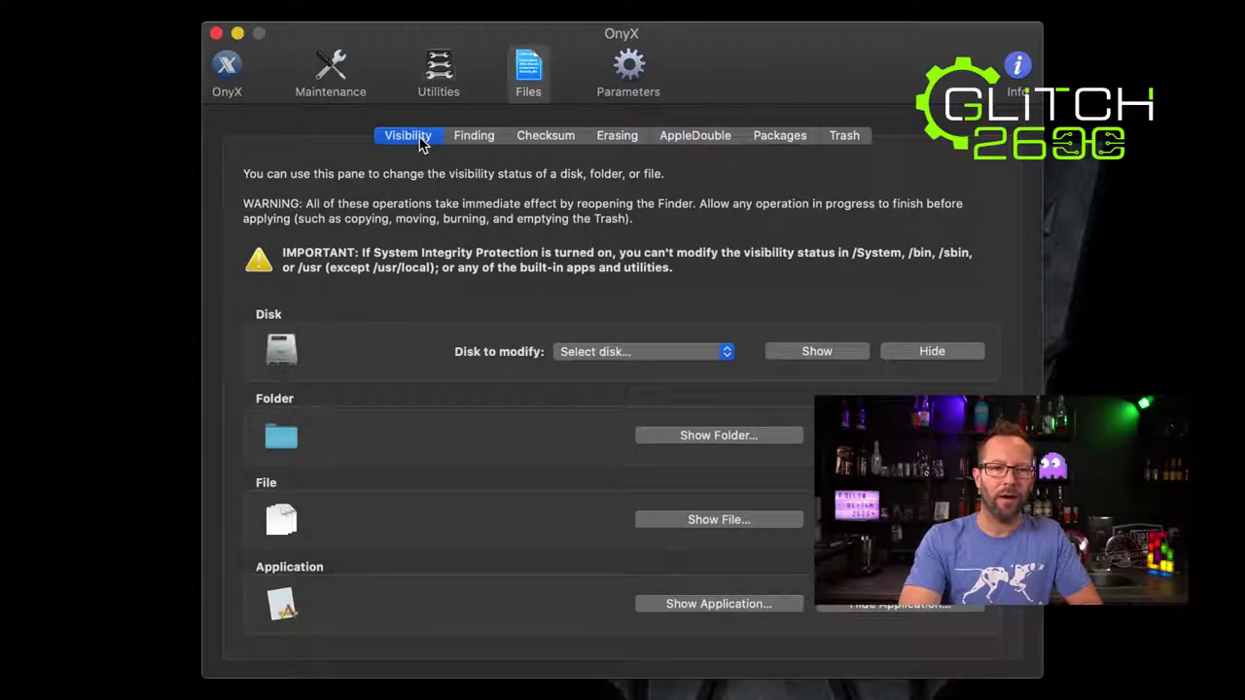
left_click(473, 139)
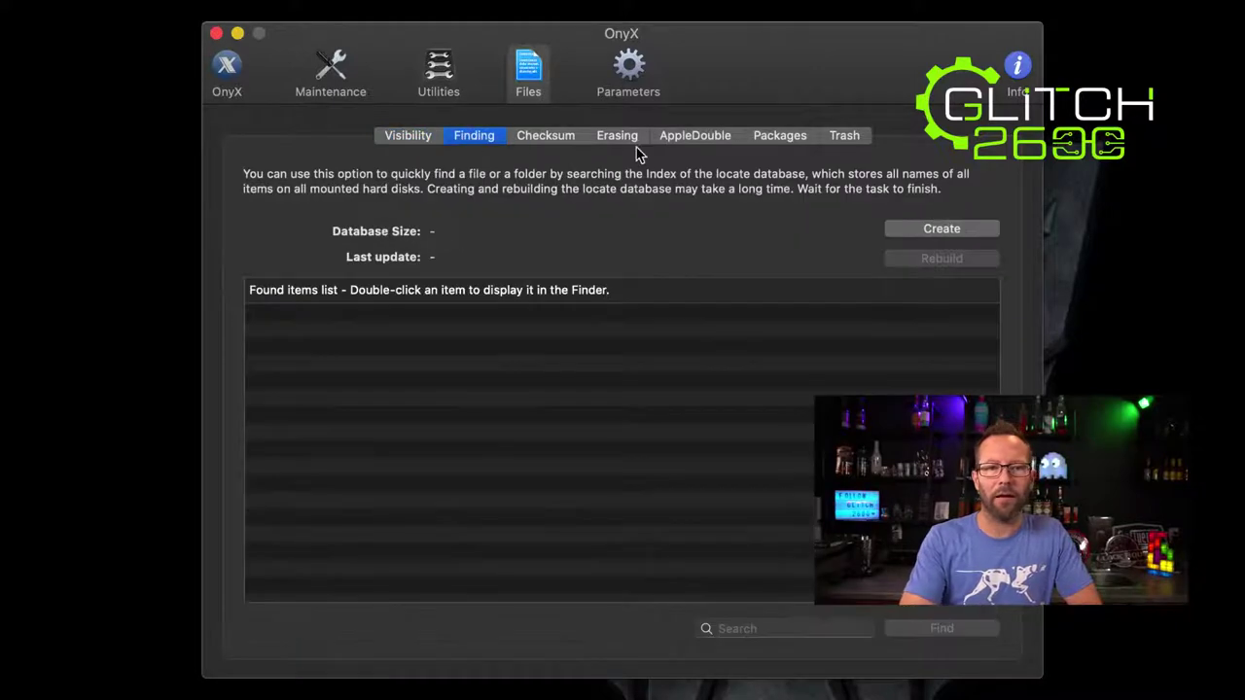
left_click(559, 141)
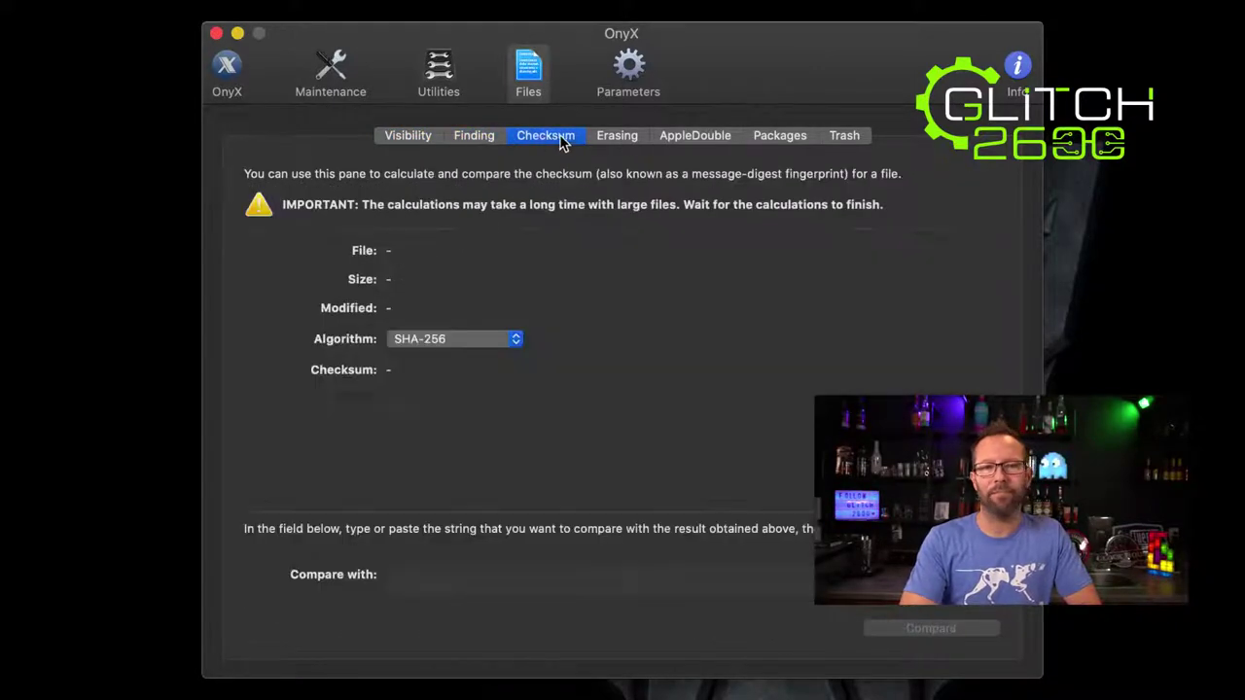
left_click(796, 138)
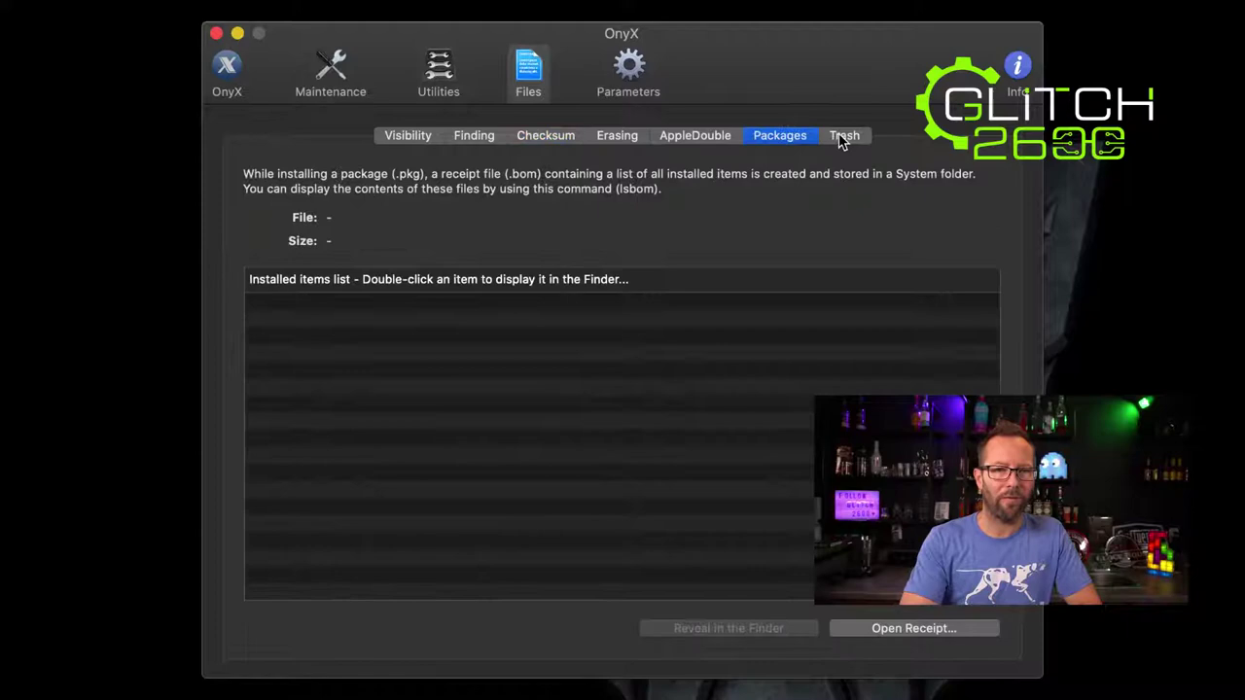
left_click(843, 139)
Review the Login, Dock, Finder and General parameters, including the available screen capture file types.
left_click(629, 87)
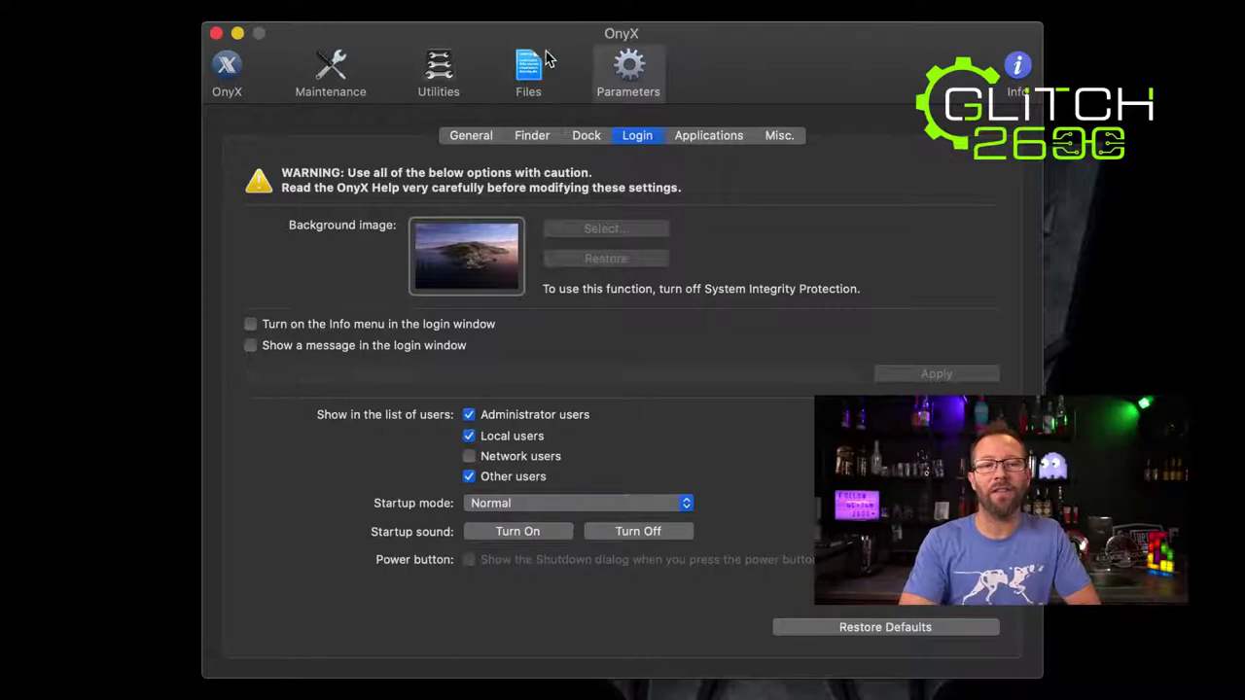
left_click(585, 136)
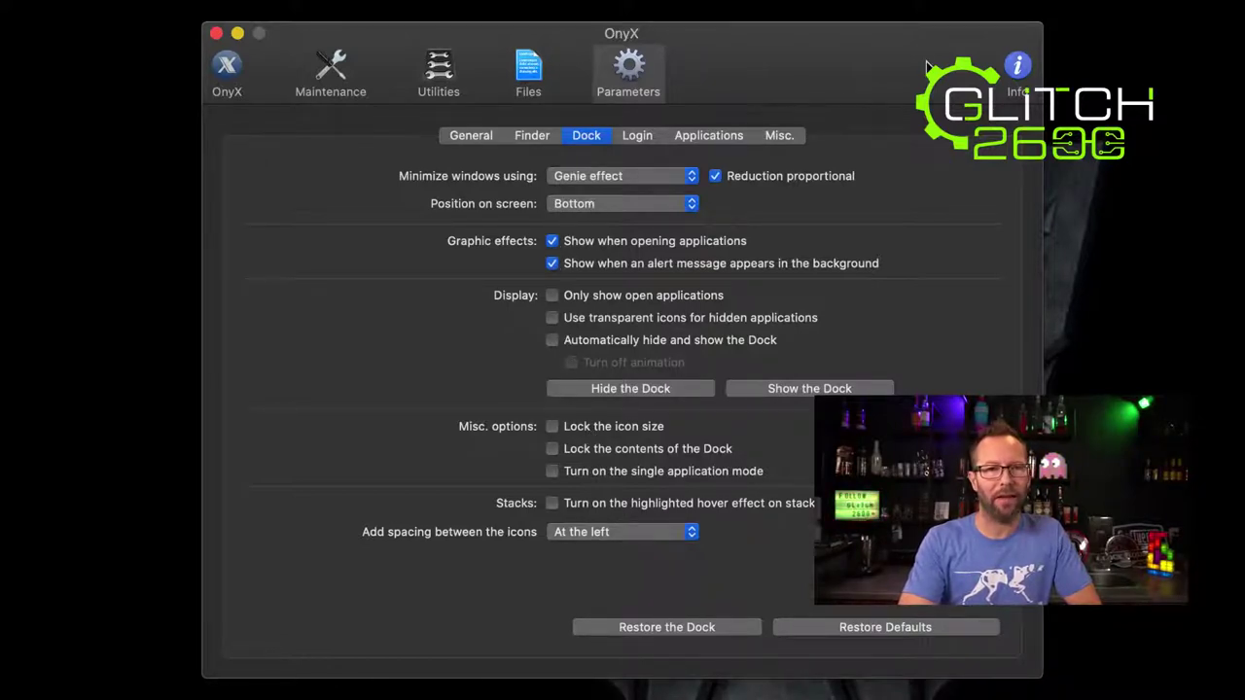
left_click(528, 137)
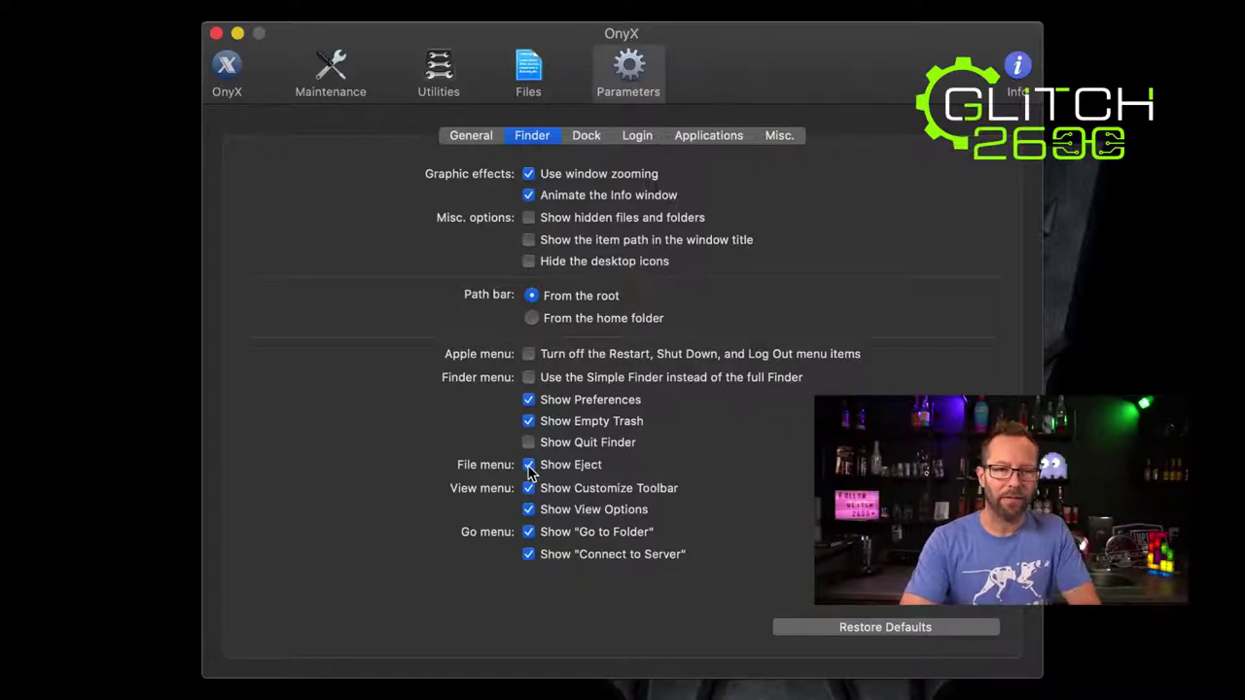
left_click(471, 137)
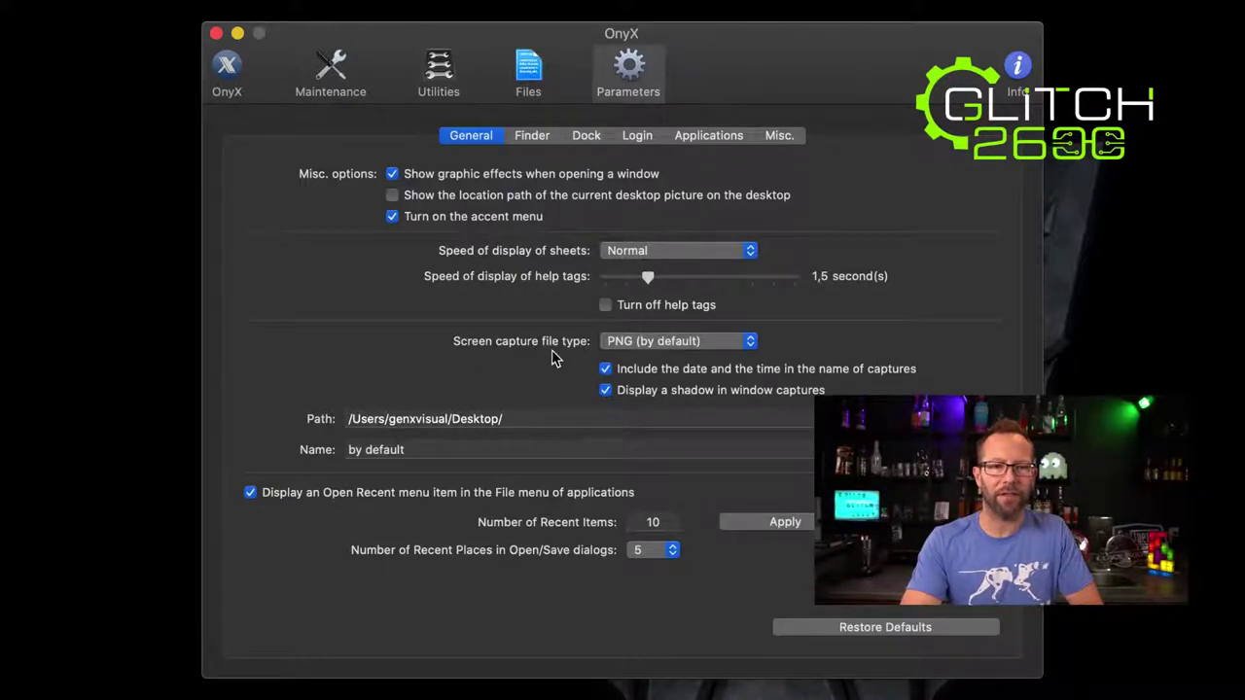
left_click(642, 345)
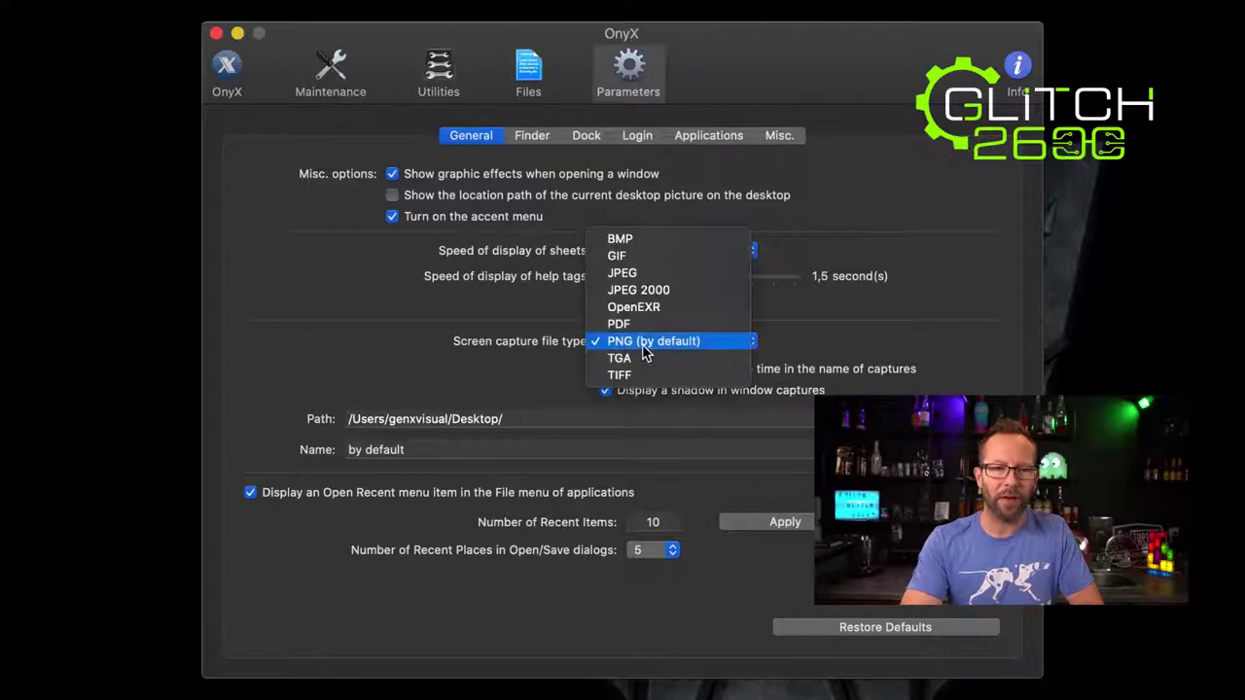
left_click(403, 372)
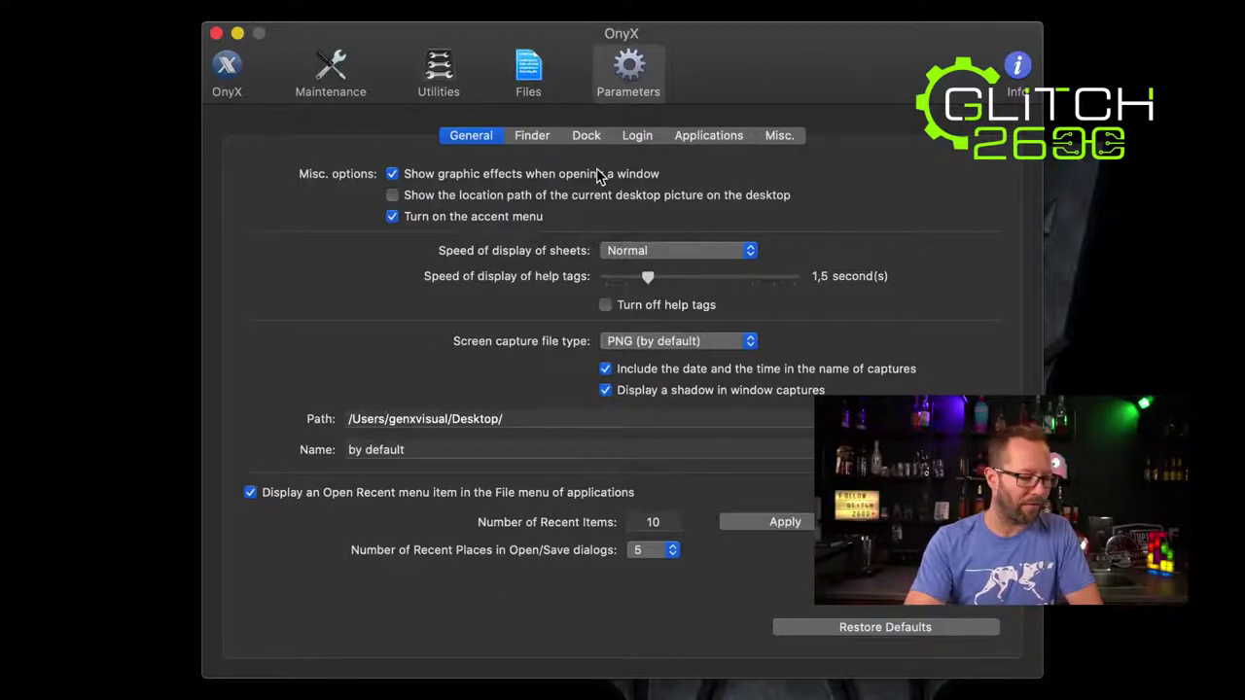
Review the parameters for applications and the miscellaneous system options.
left_click(639, 135)
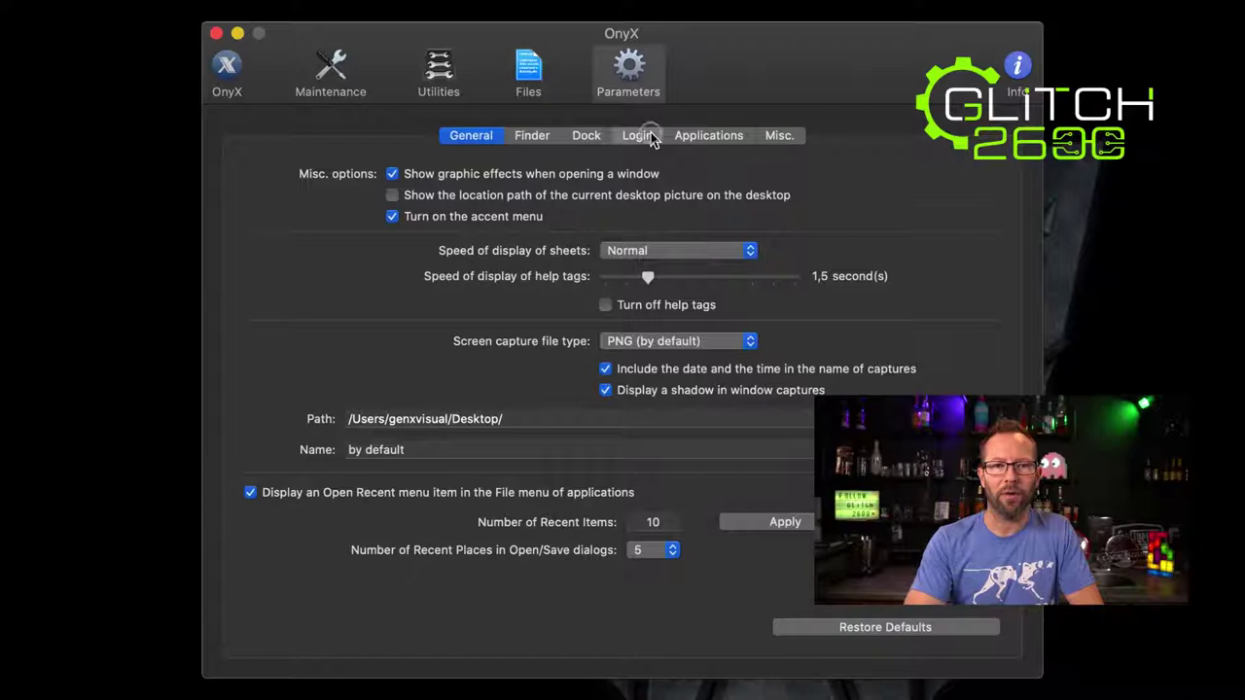
left_click(719, 136)
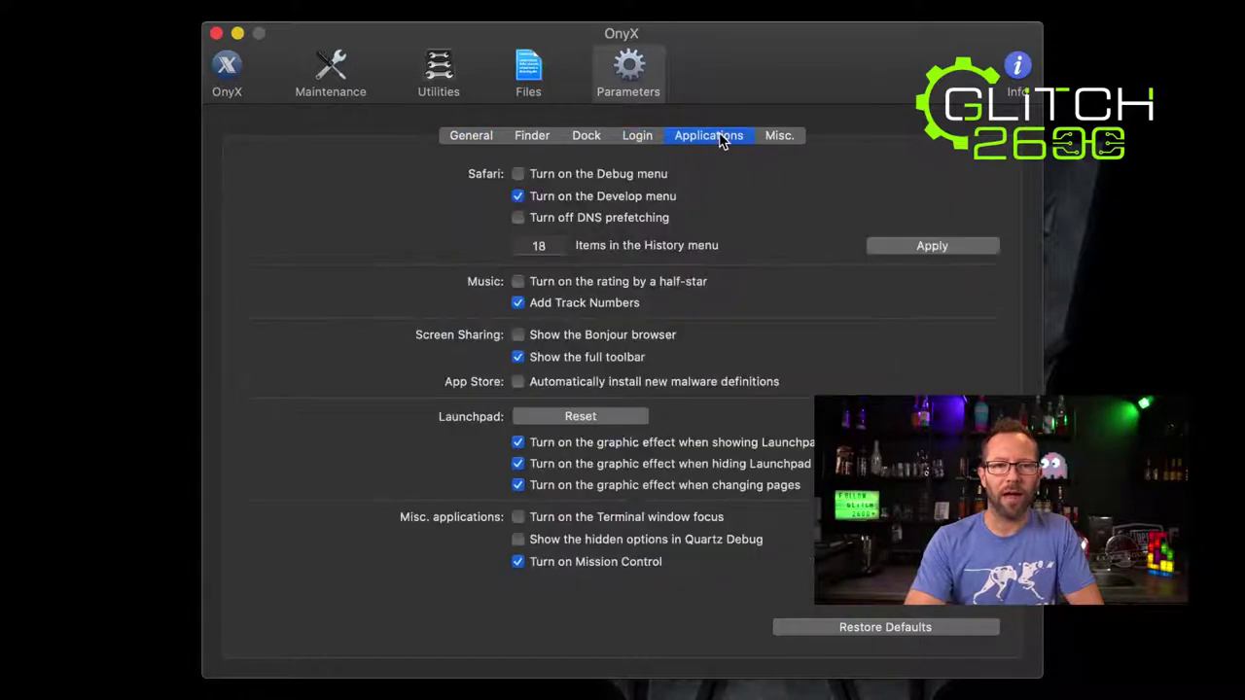
left_click(795, 139)
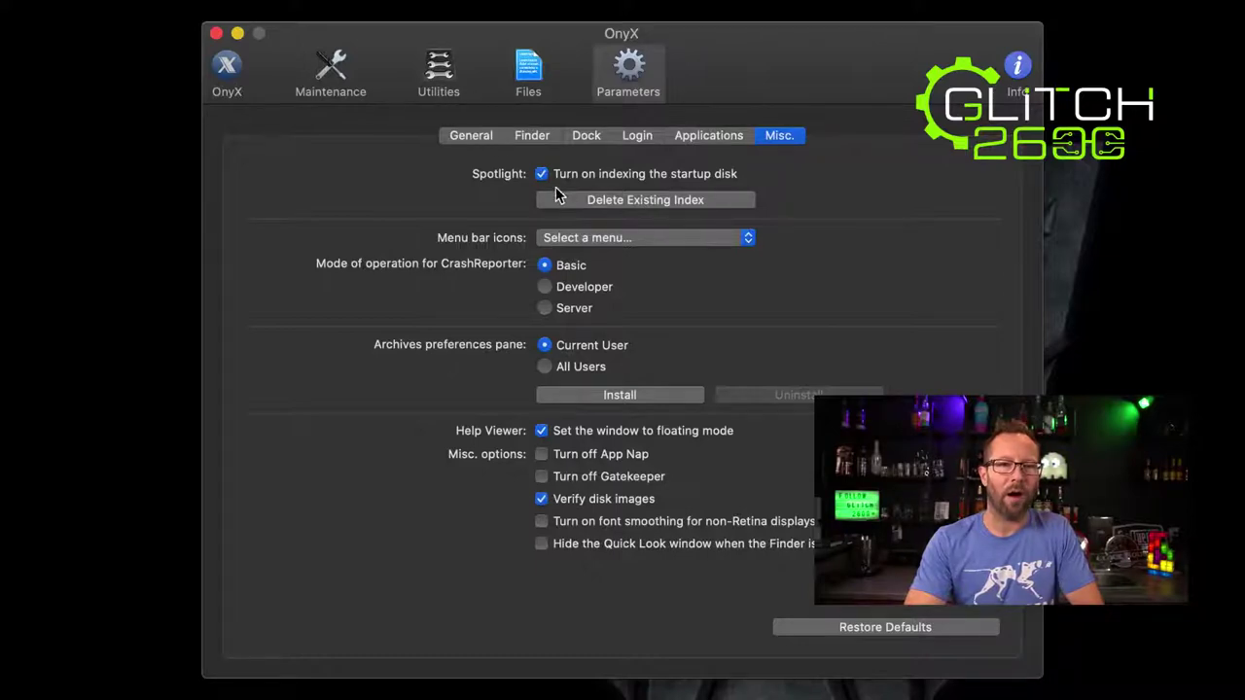
Exclude Mailboxes in Mail from the maintenance rebuilding tasks and check the detailed cleaning options.
left_click(334, 78)
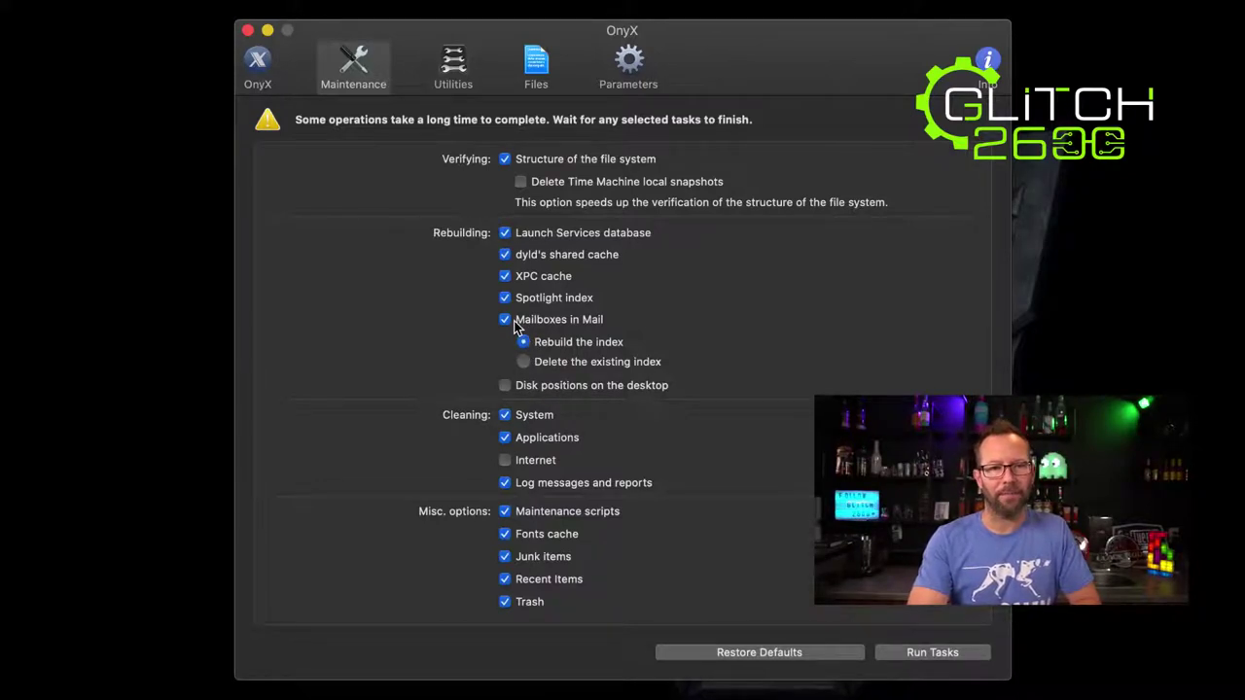
left_click(505, 319)
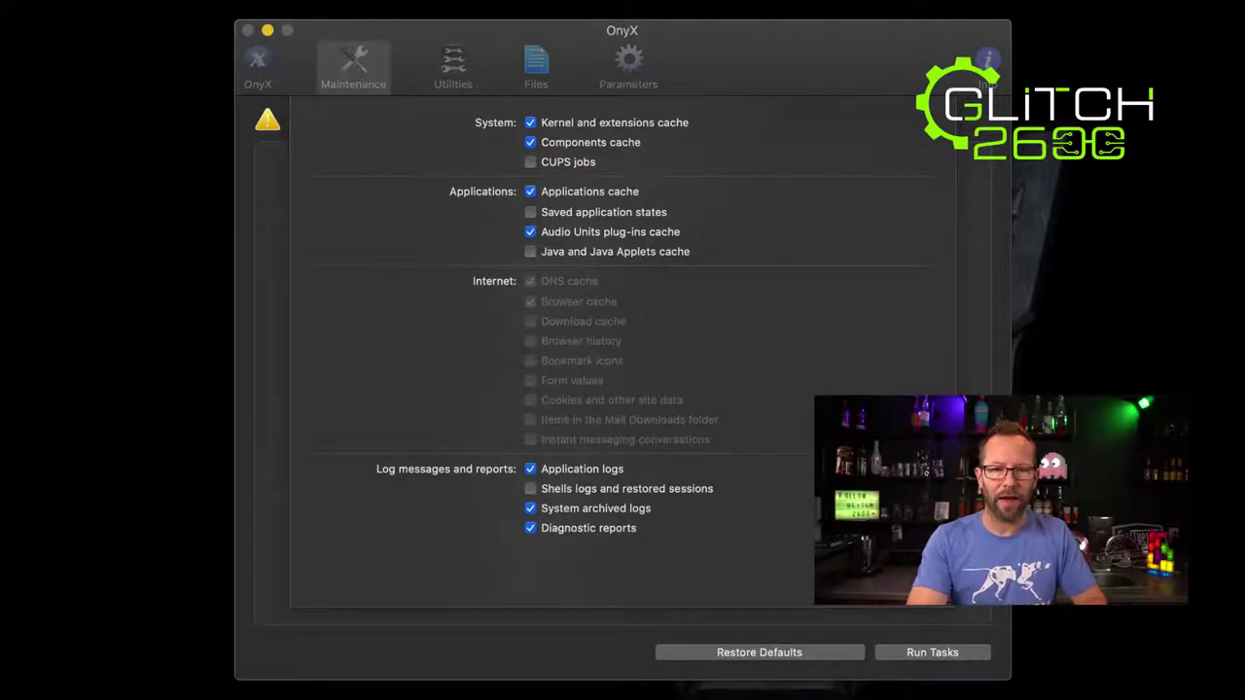
scroll(509, 584, "down", 1)
left_click(509, 600)
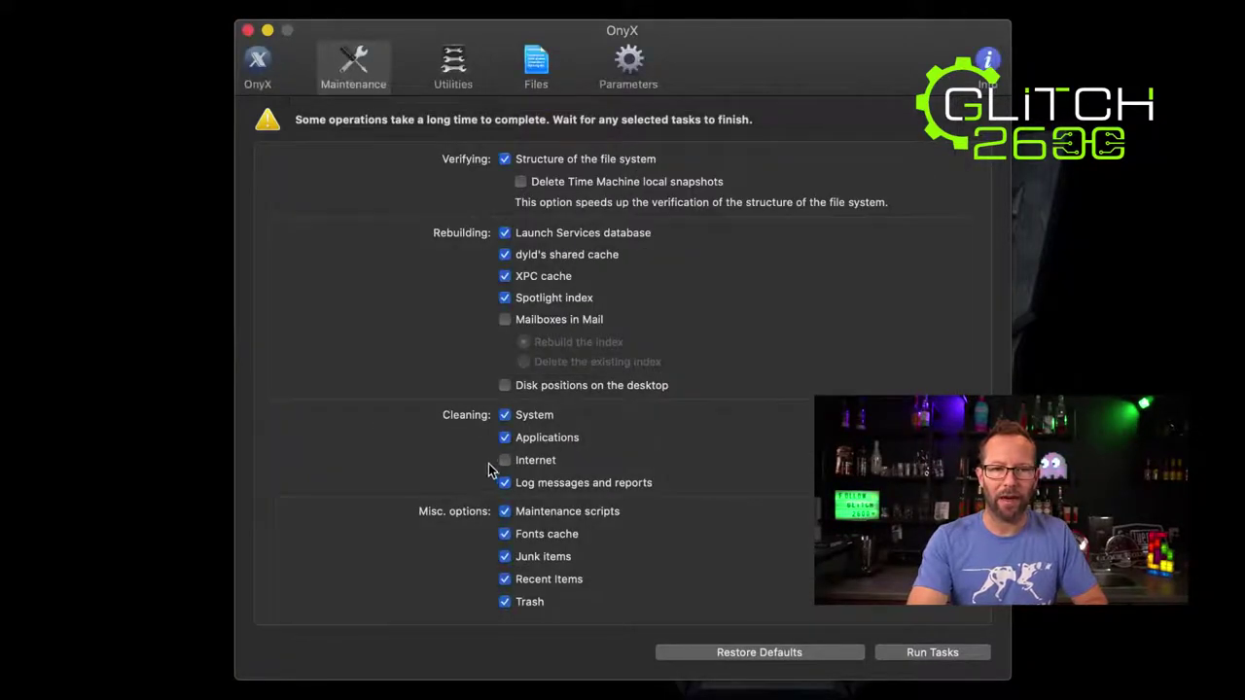
Include Internet in the maintenance cleaning tasks and check its detailed cleaning options.
left_click(505, 460)
left_click(505, 461)
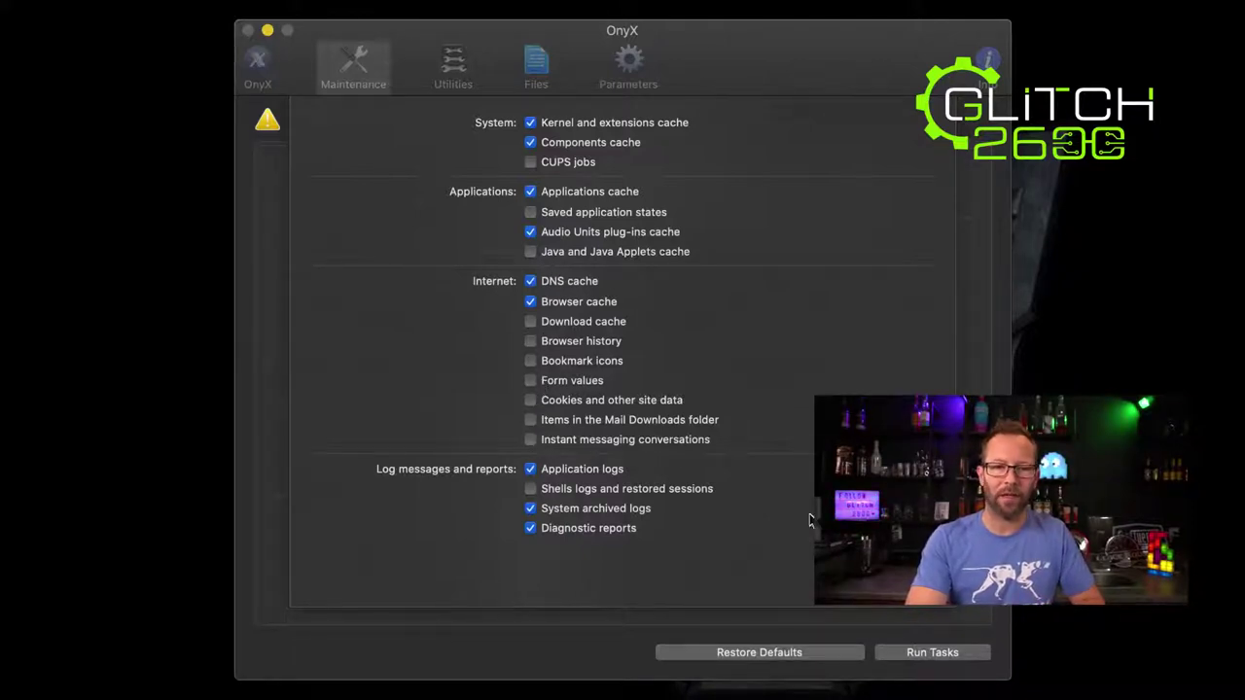
left_click(876, 581)
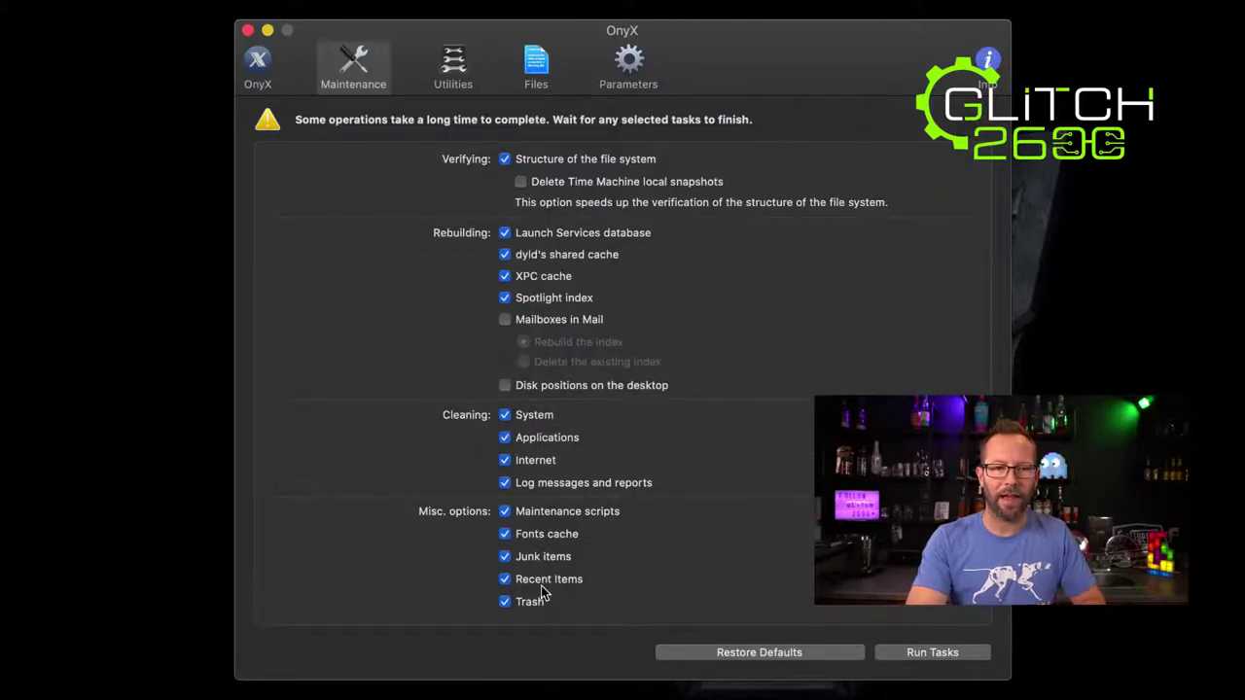